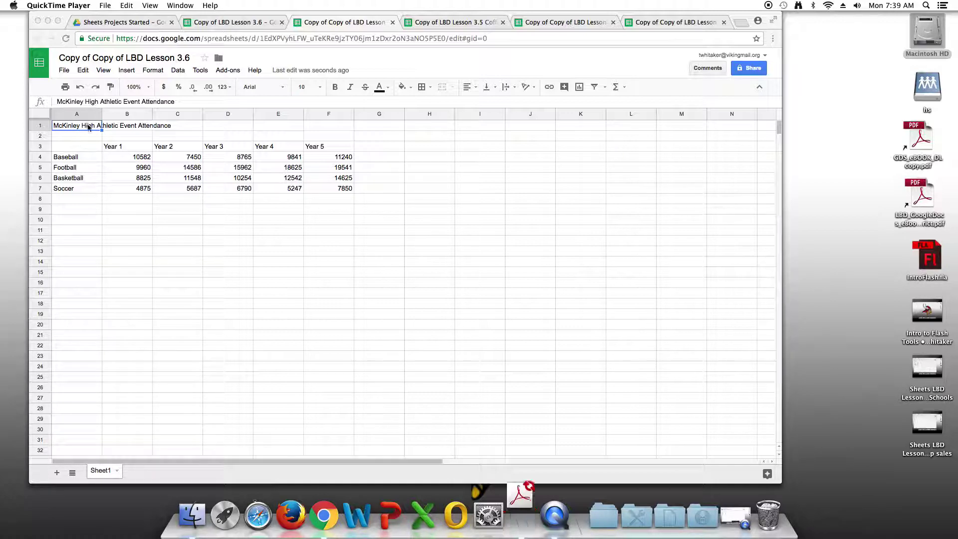
# Merge cells A1:F1 so the title spans the width of the attendance table
pyautogui.click(147, 131)
pyautogui.moveTo(65, 126); pyautogui.dragTo(328, 130)
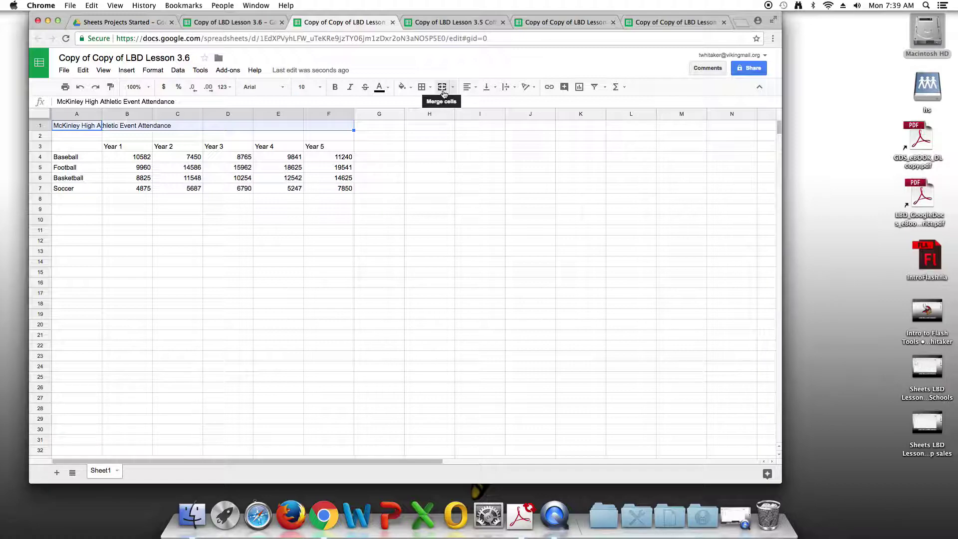
pyautogui.click(442, 87)
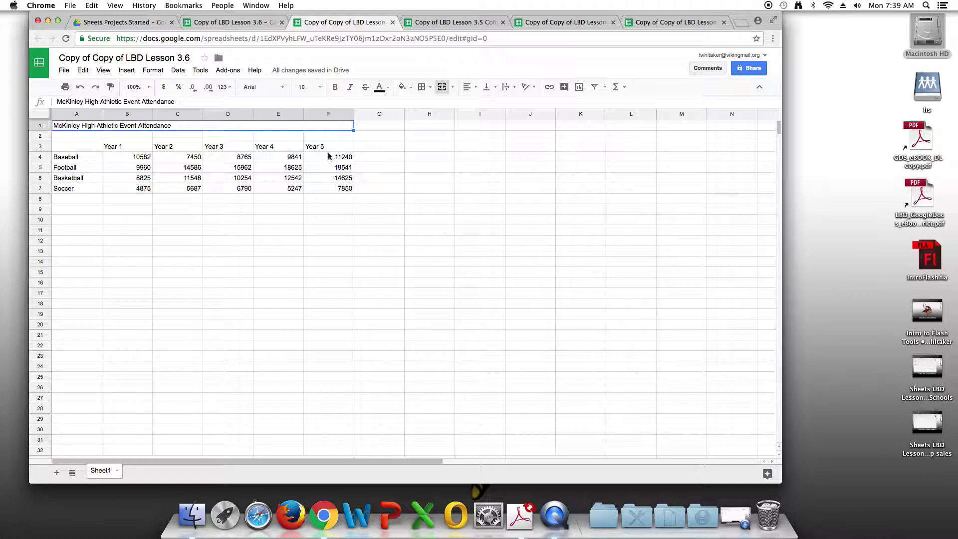
# Make the Year 1 column header bold and right-aligned
pyautogui.click(121, 148)
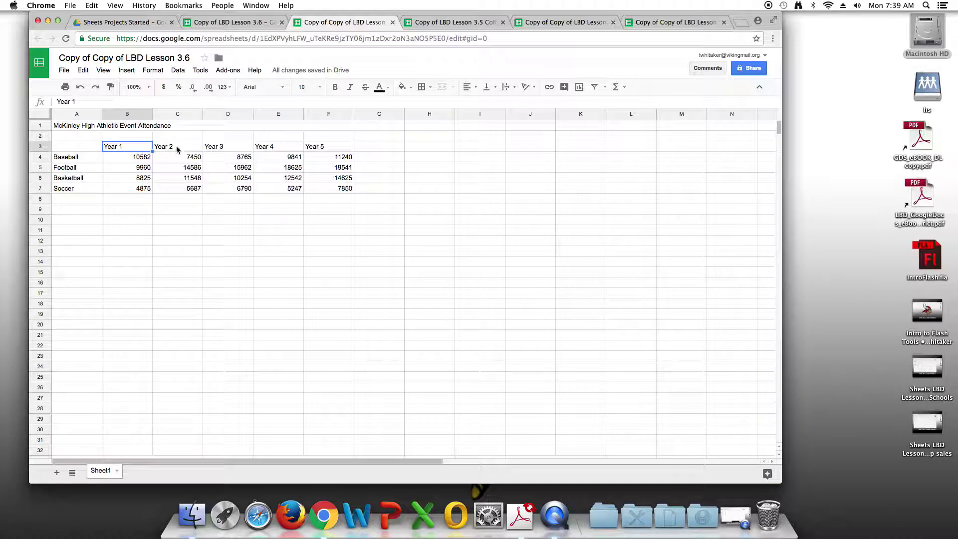
pyautogui.moveTo(177, 148); pyautogui.dragTo(323, 151)
pyautogui.click(106, 148)
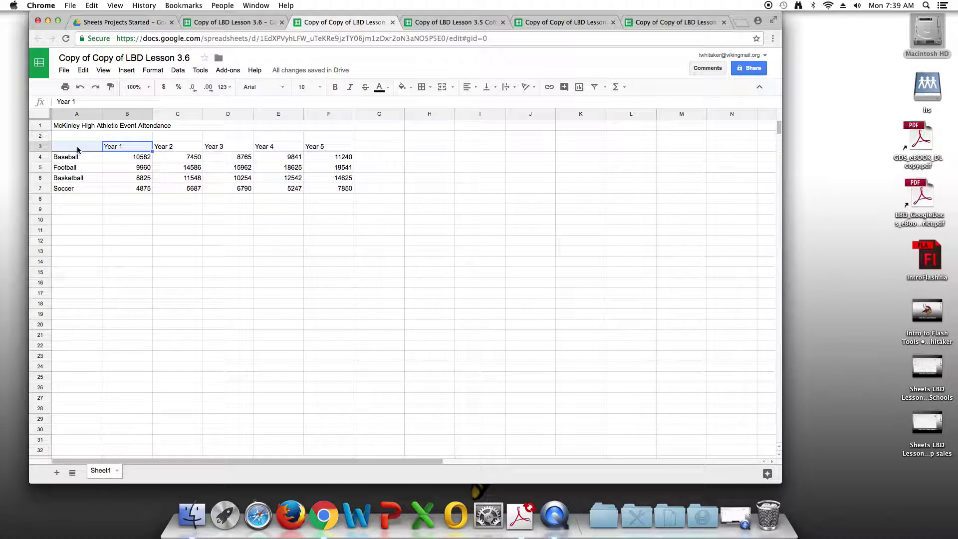
pyautogui.click(335, 87)
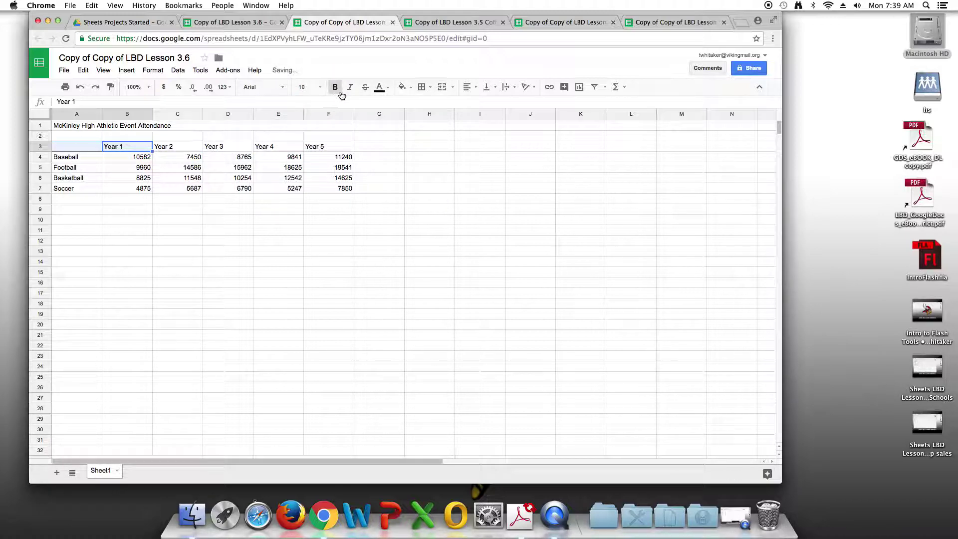
pyautogui.click(475, 89)
pyautogui.click(498, 104)
# Make the Year 2 through Year 5 headers bold and right-aligned
pyautogui.click(189, 150)
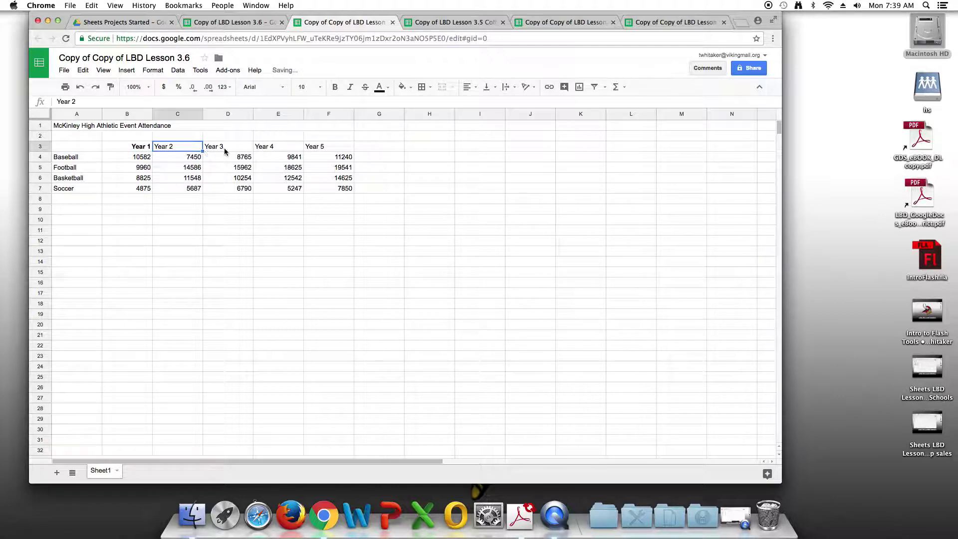
pyautogui.moveTo(225, 148); pyautogui.dragTo(345, 147)
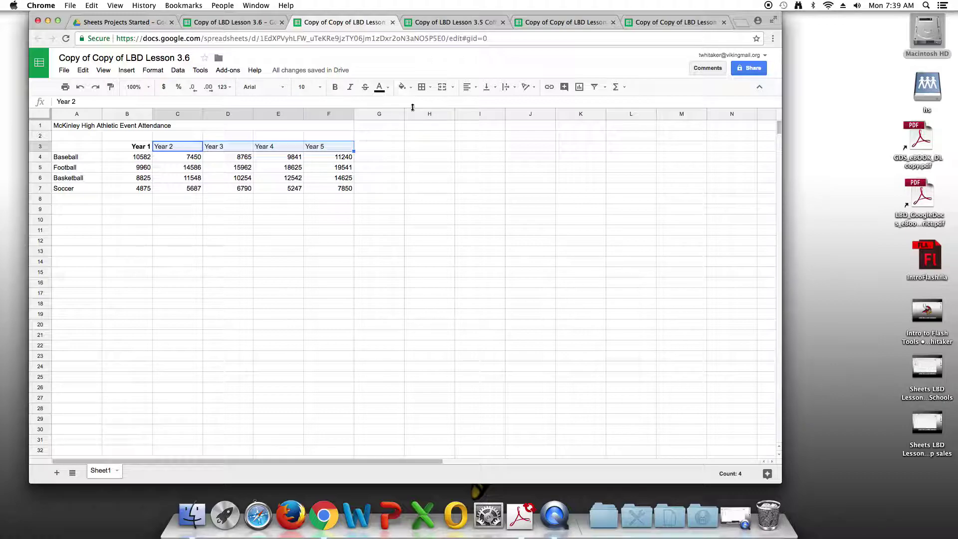
pyautogui.click(335, 87)
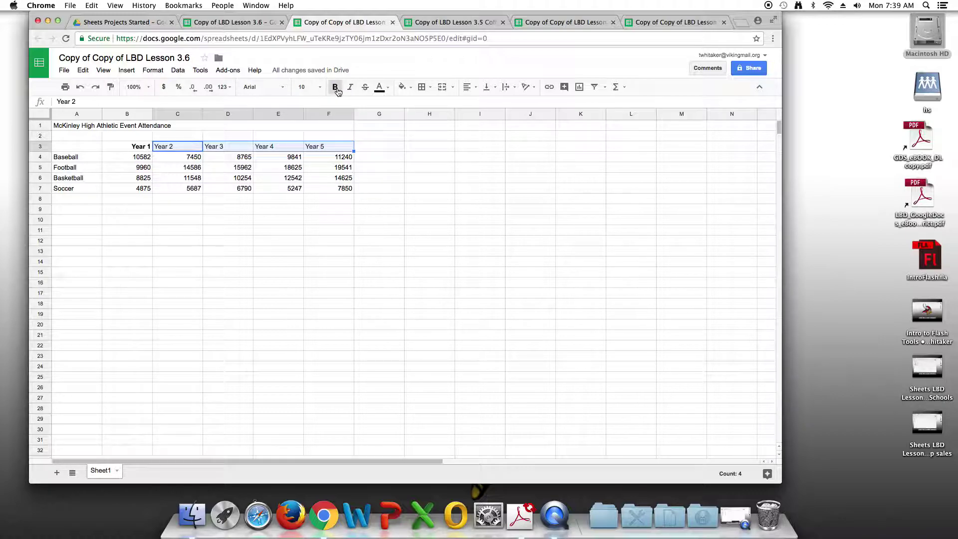
pyautogui.click(469, 88)
pyautogui.click(498, 104)
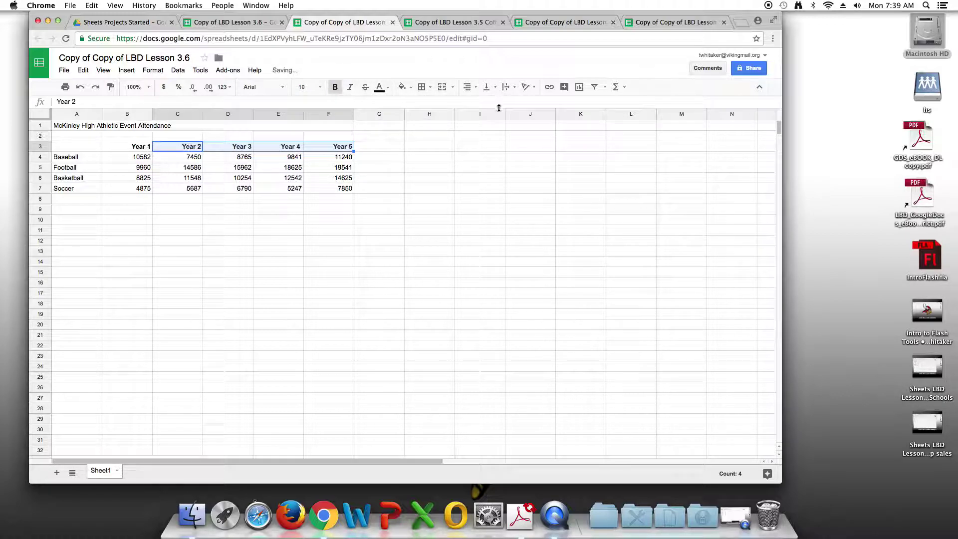
pyautogui.click(432, 282)
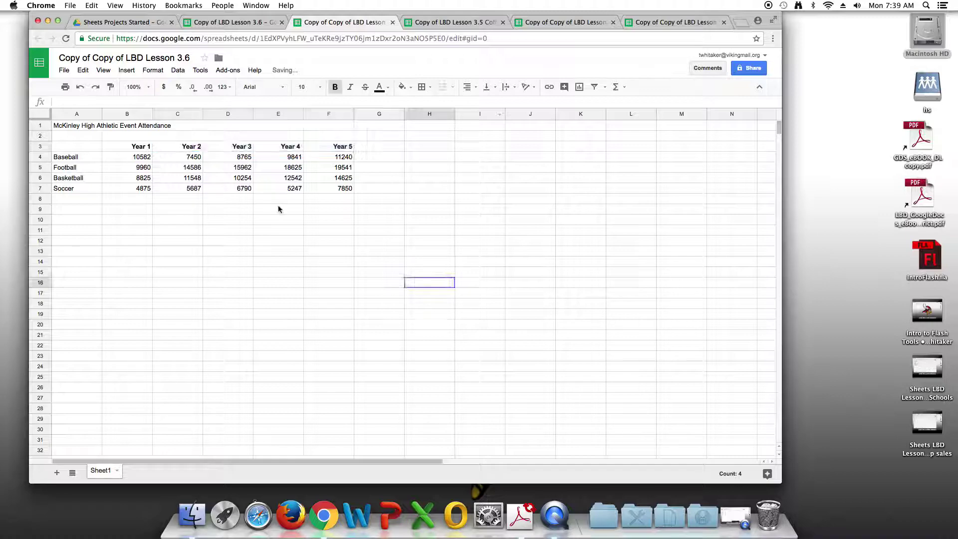
# Set the merged McKinley High Athletic Event Attendance title to font size 14
pyautogui.click(165, 129)
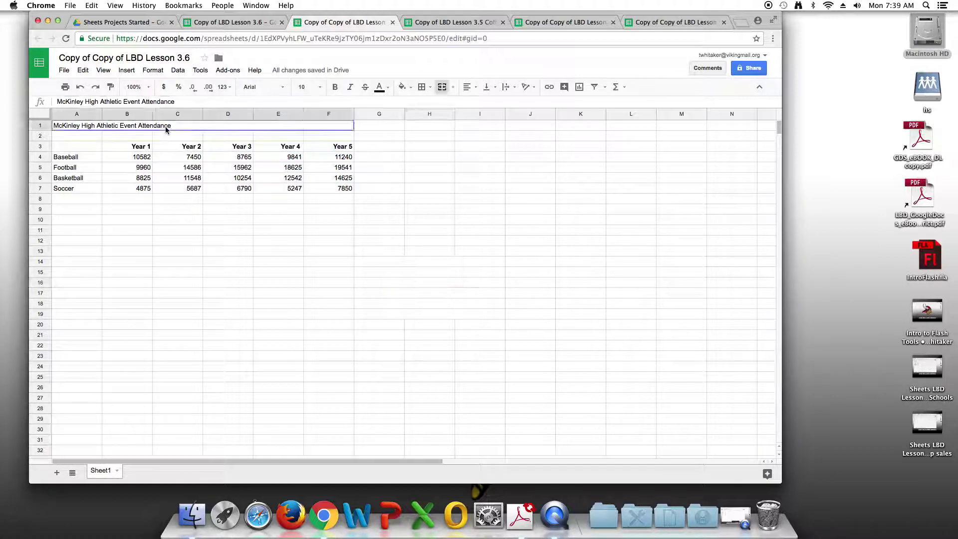
pyautogui.click(321, 88)
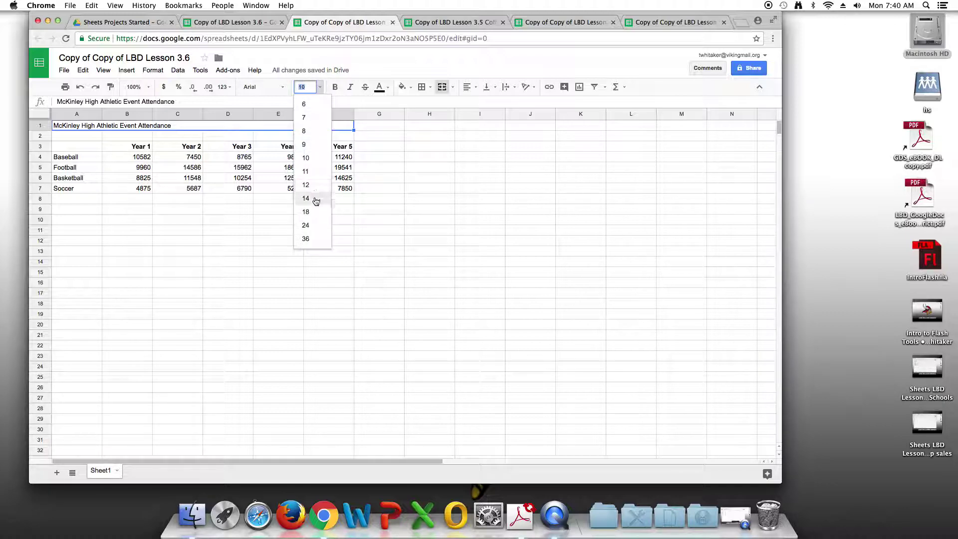
pyautogui.click(306, 198)
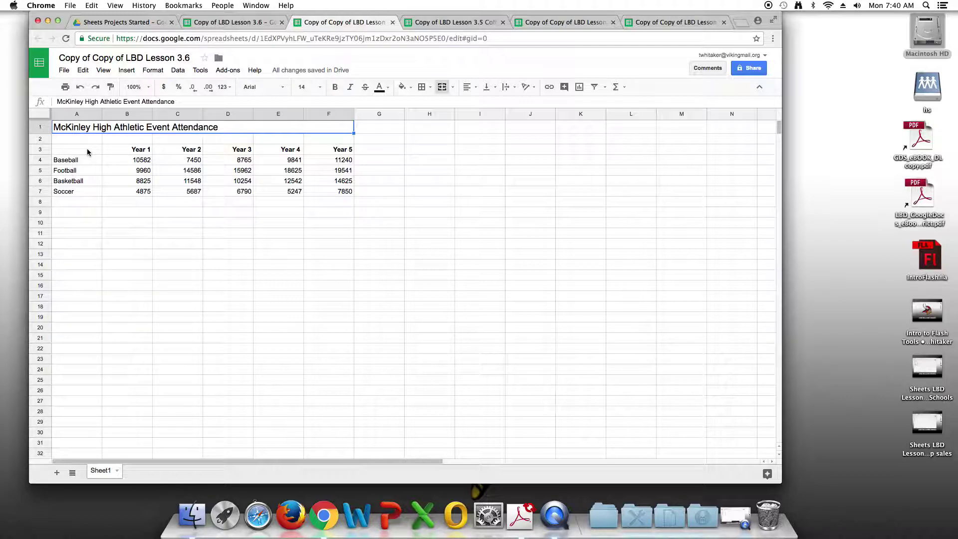
# Insert a chart built from the attendance data in A3:F7
pyautogui.click(88, 152)
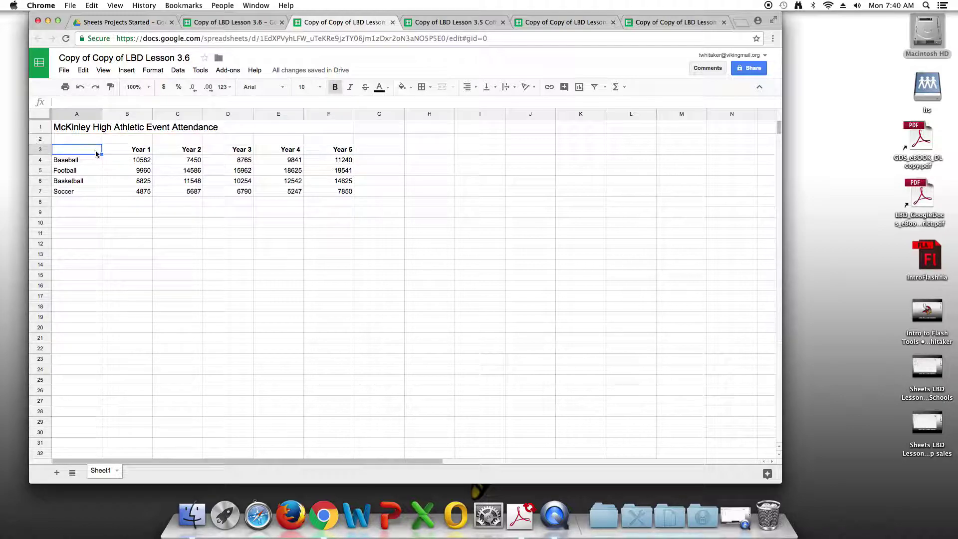
pyautogui.keyDown('shift'); pyautogui.click(350, 194); pyautogui.keyUp('shift')
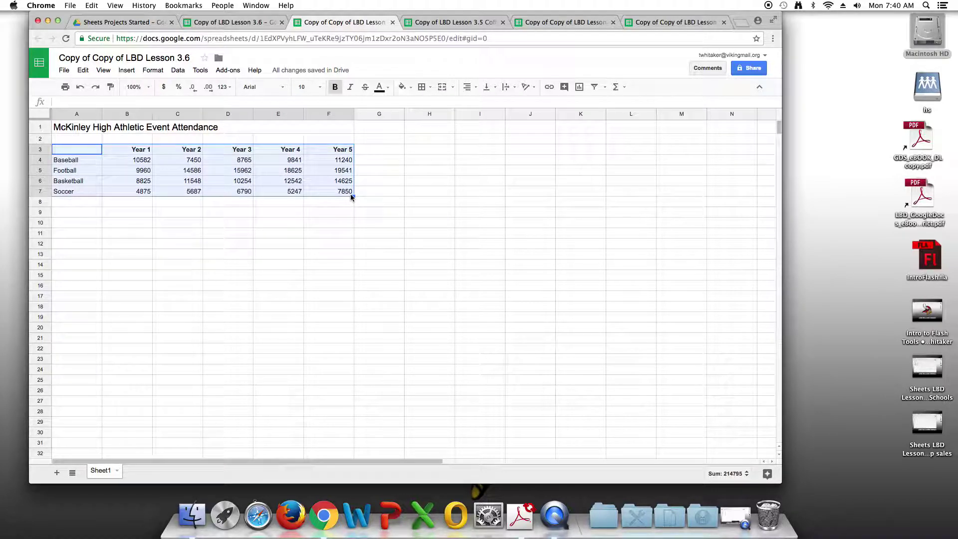
pyautogui.click(125, 72)
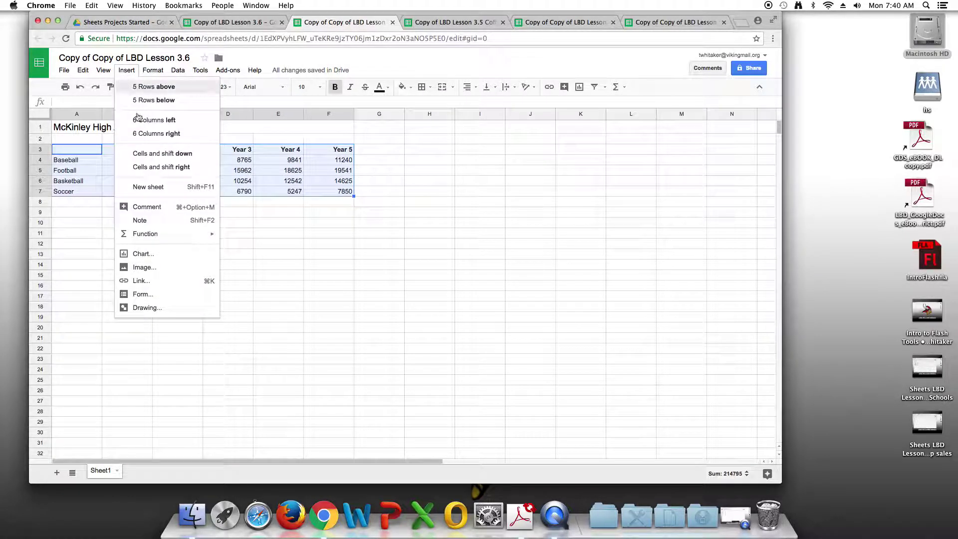
pyautogui.click(161, 259)
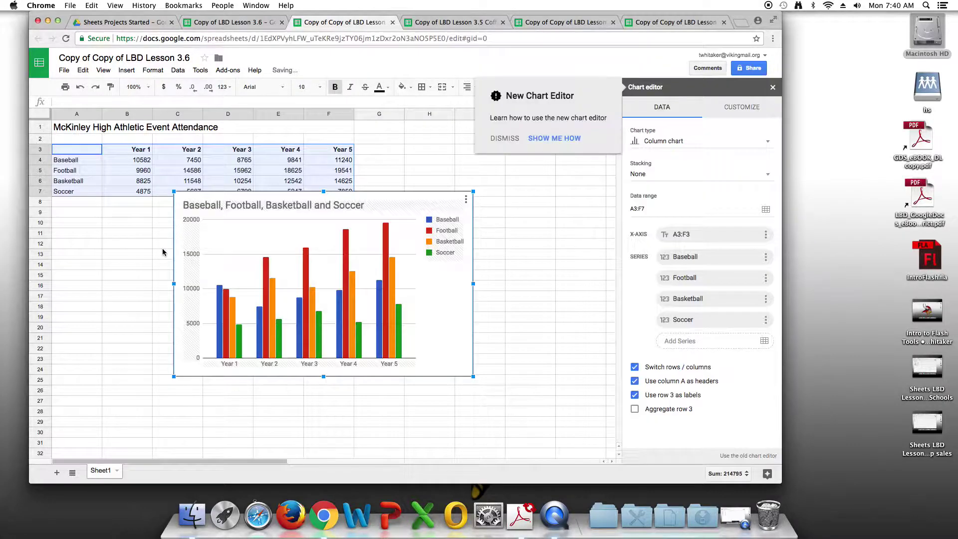
# Switch to the old chart editor and change the chart type to Line
pyautogui.click(751, 456)
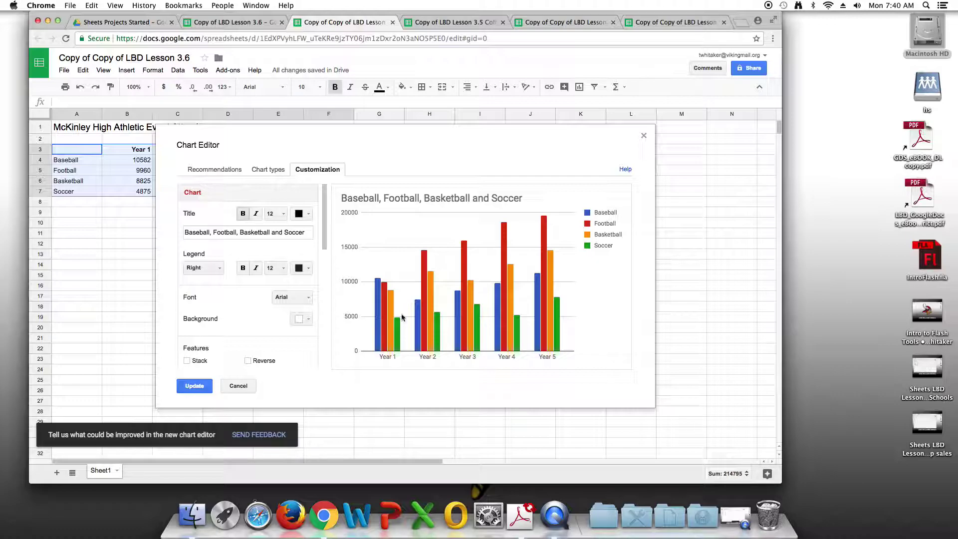
pyautogui.click(272, 170)
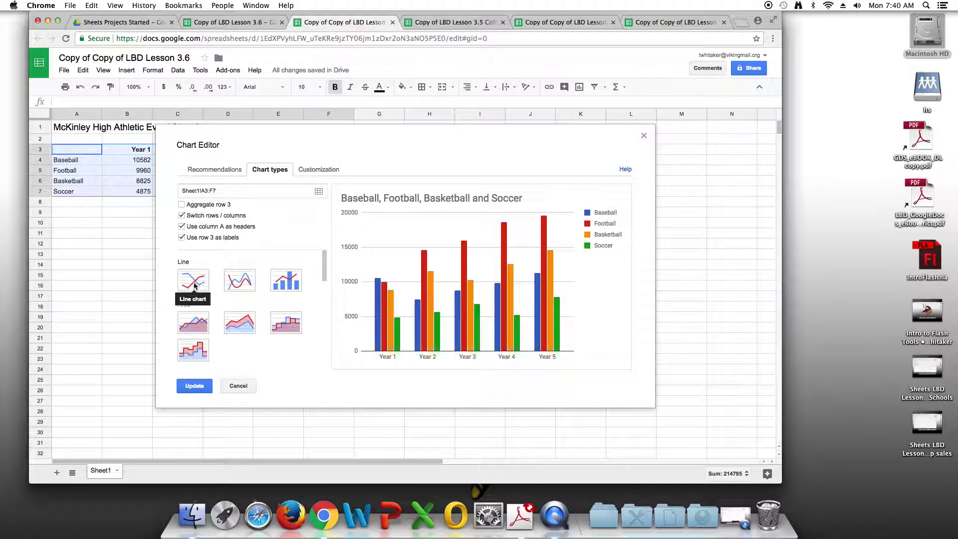
pyautogui.click(191, 284)
pyautogui.click(191, 284)
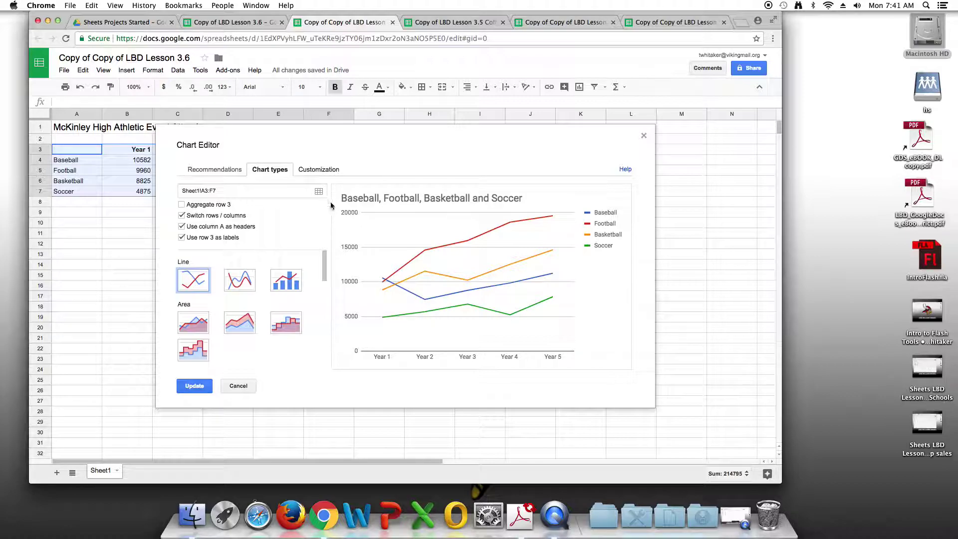
pyautogui.click(333, 170)
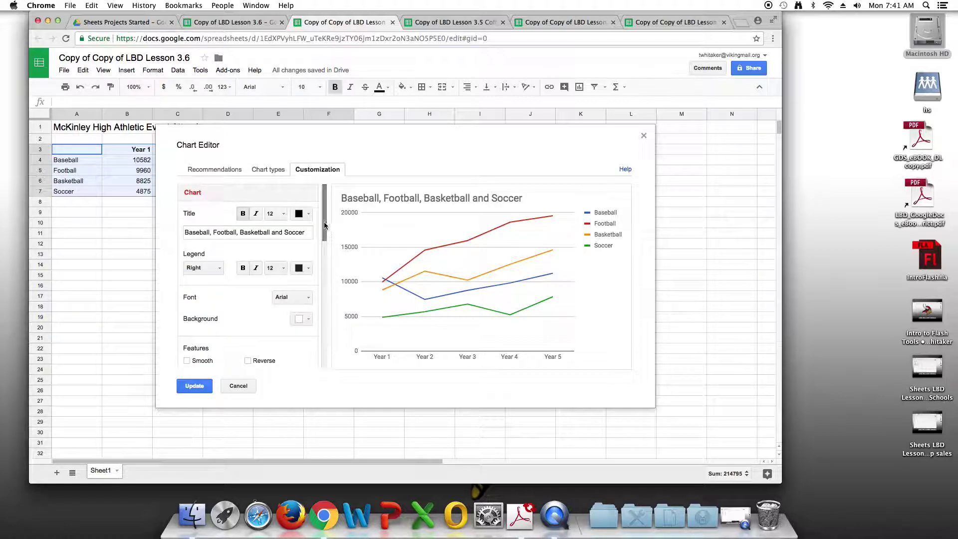
# Title the left vertical axis 'Number of Attendees'
pyautogui.moveTo(325, 220); pyautogui.dragTo(309, 289)
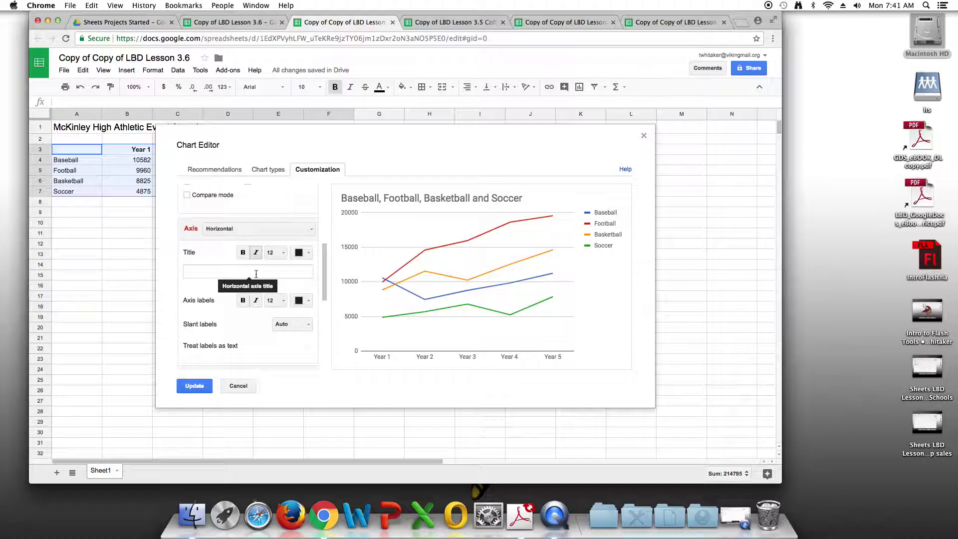
pyautogui.scroll(-3, 244, 346)
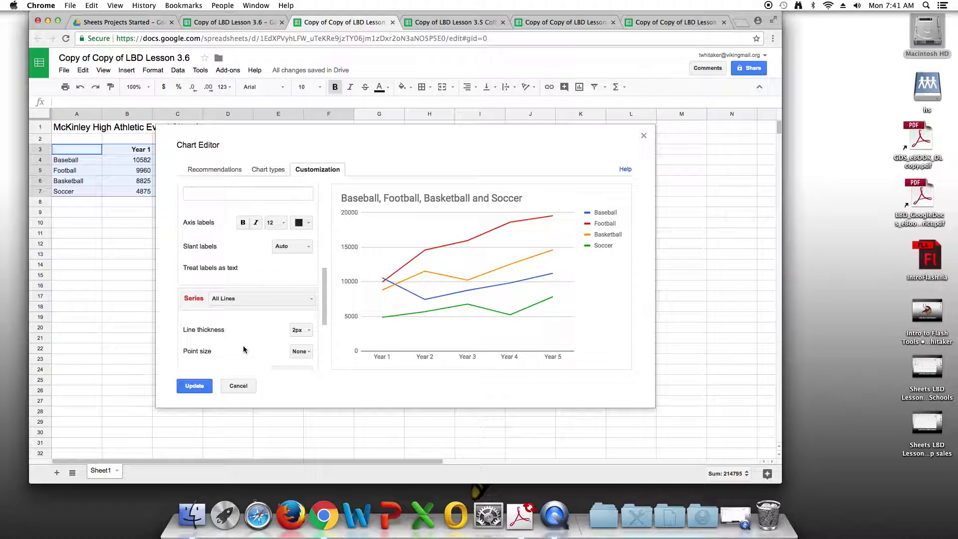
pyautogui.scroll(-1, 244, 349)
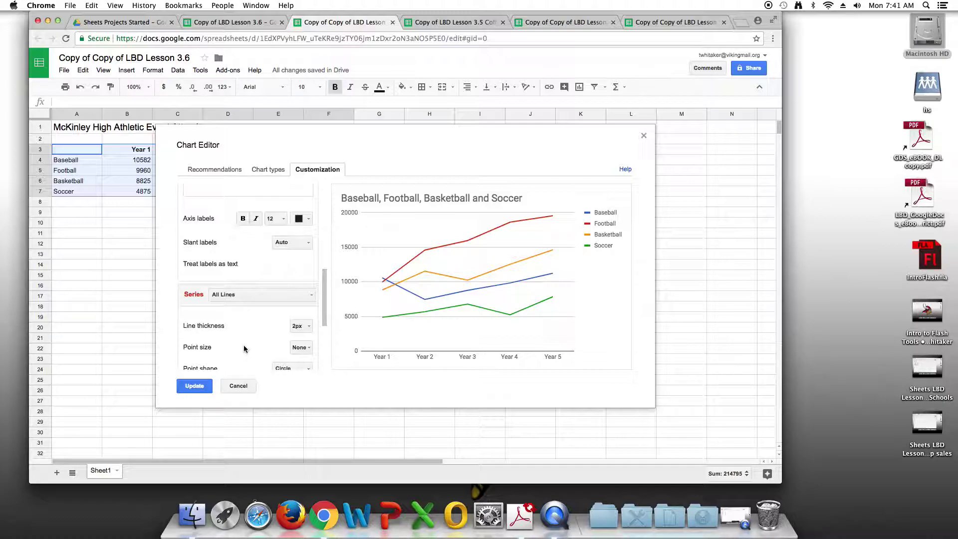
pyautogui.scroll(5, 244, 349)
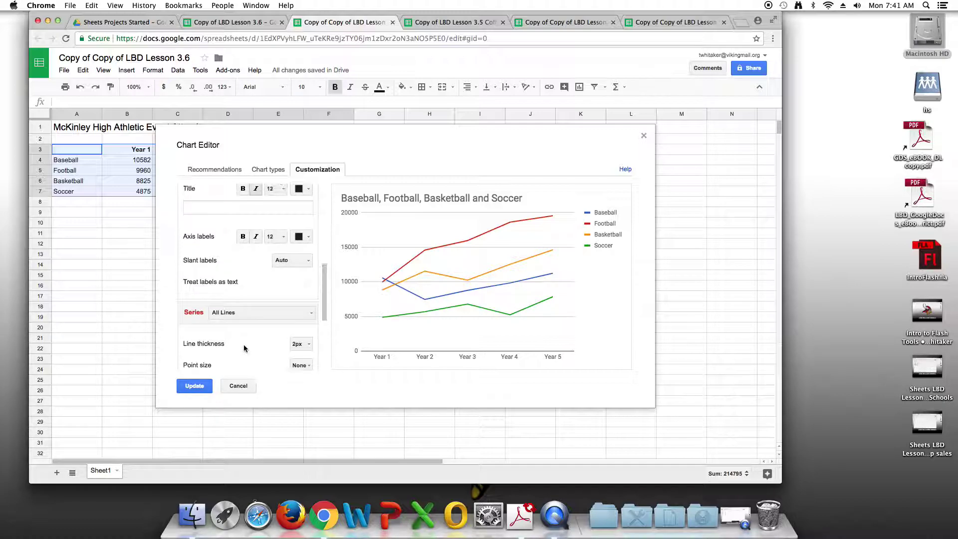
pyautogui.scroll(10, 244, 348)
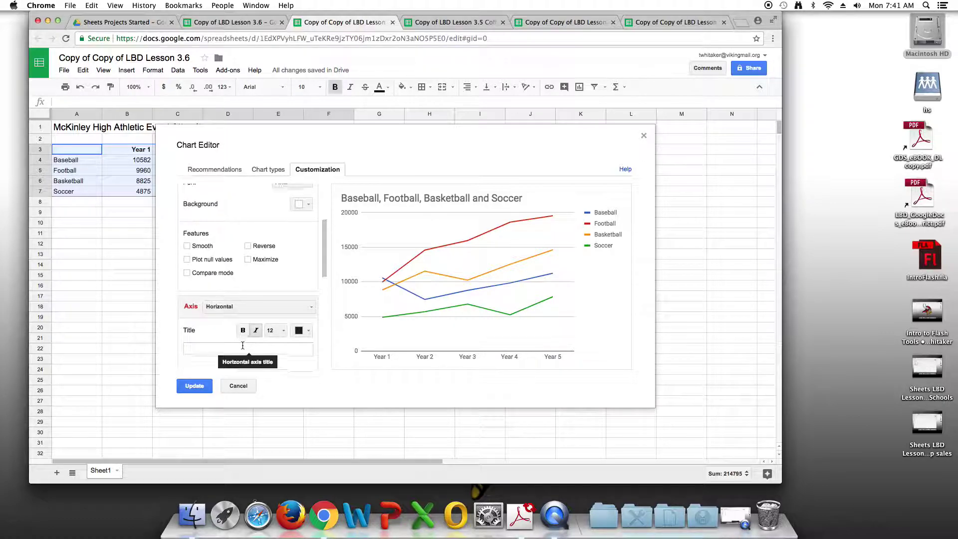
pyautogui.click(224, 348)
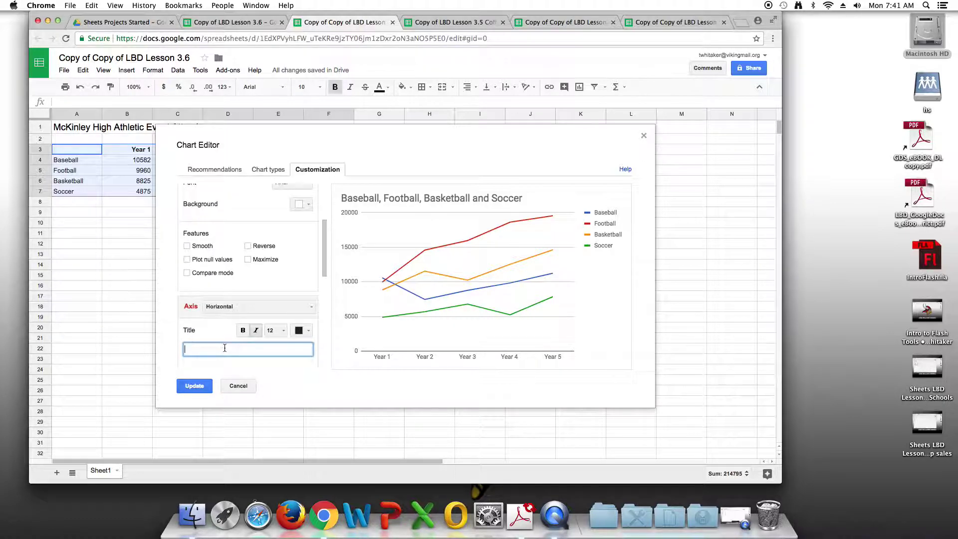
pyautogui.click(243, 313)
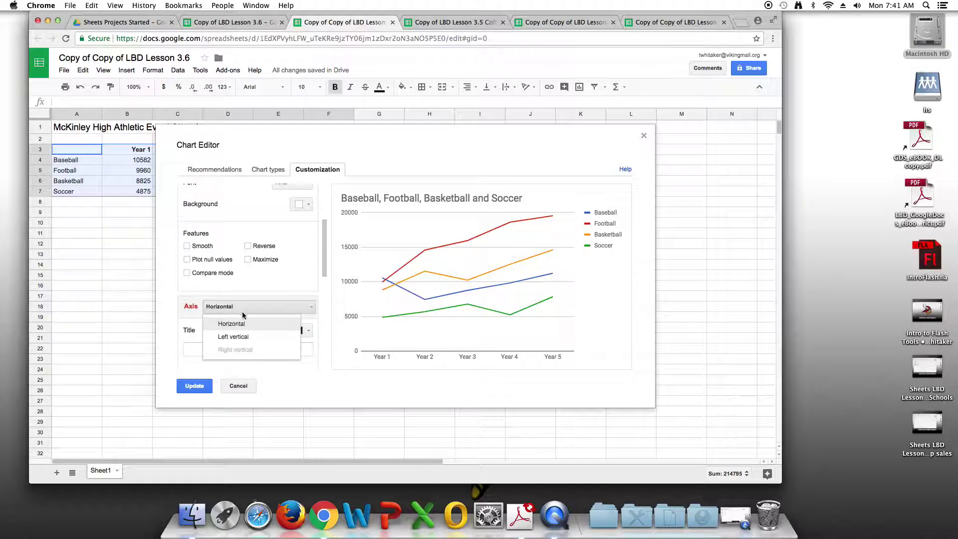
pyautogui.click(244, 338)
pyautogui.click(217, 349)
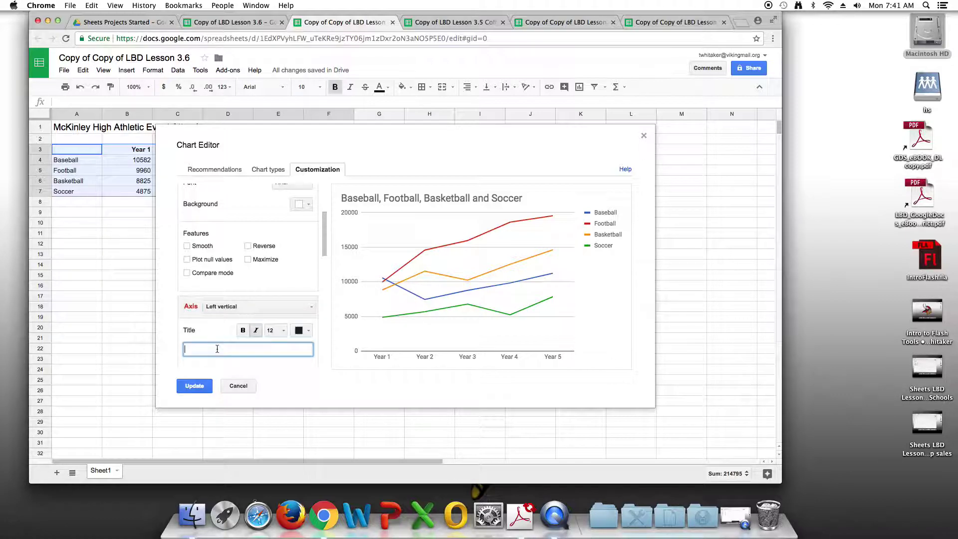
pyautogui.write('Number of Attendees')
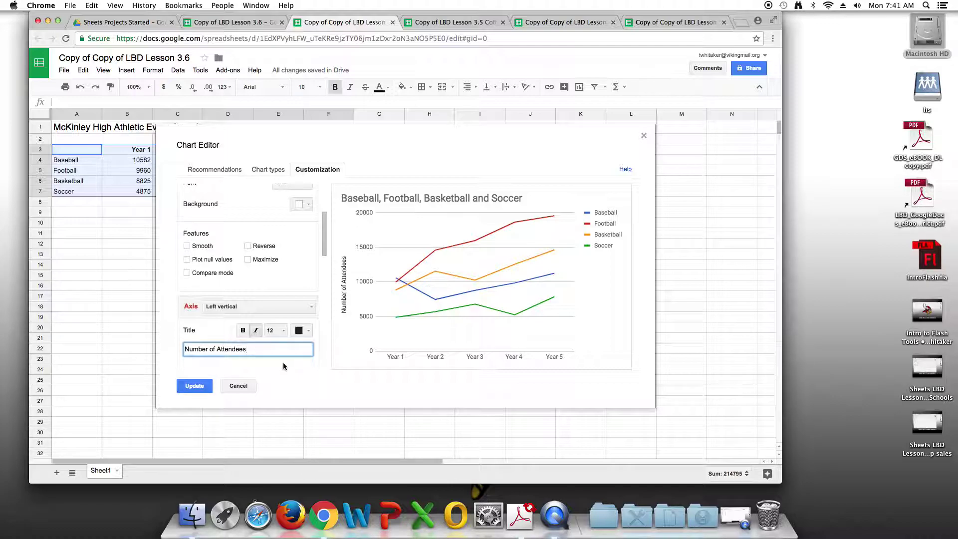
# Switch the axis setting to Horizontal, leaving that title blank
pyautogui.scroll(-1, 307, 301)
pyautogui.click(306, 300)
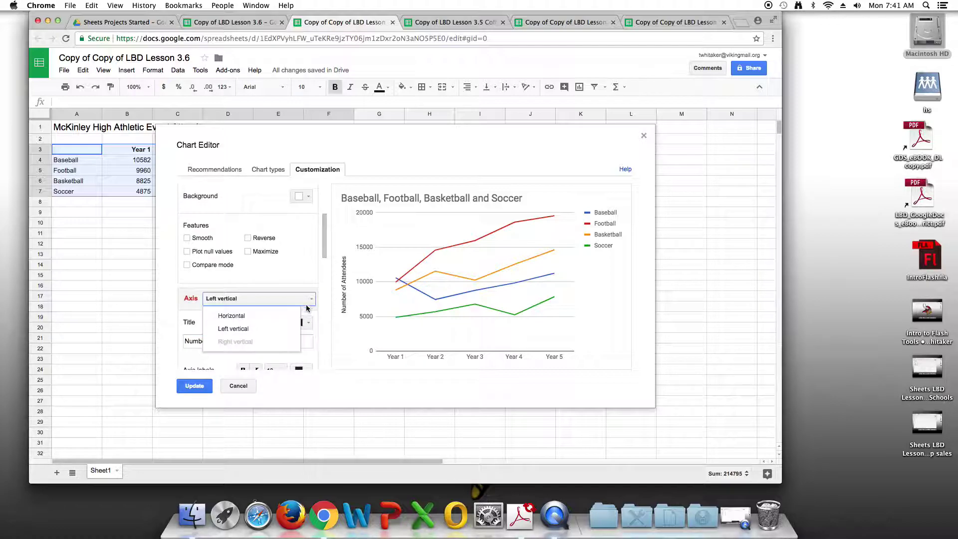
pyautogui.click(286, 322)
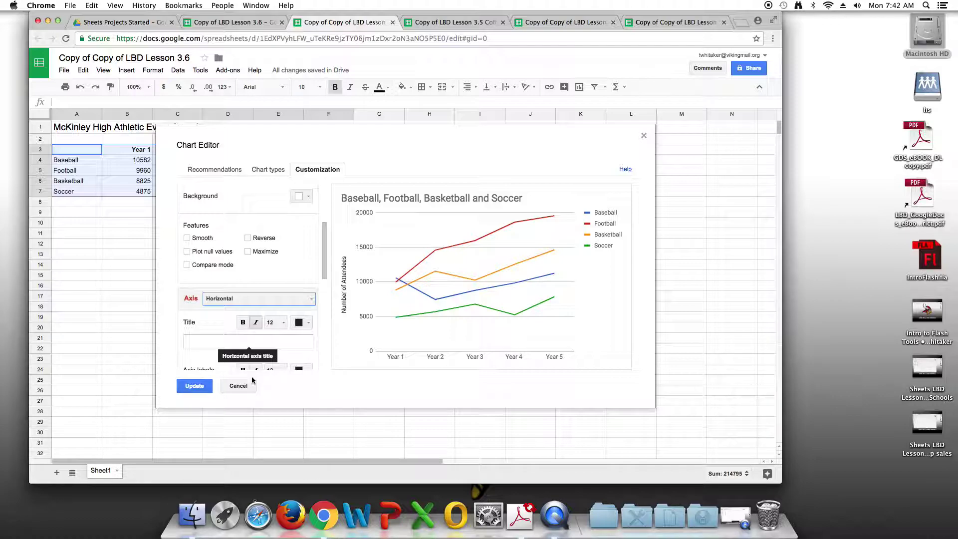
pyautogui.click(326, 253)
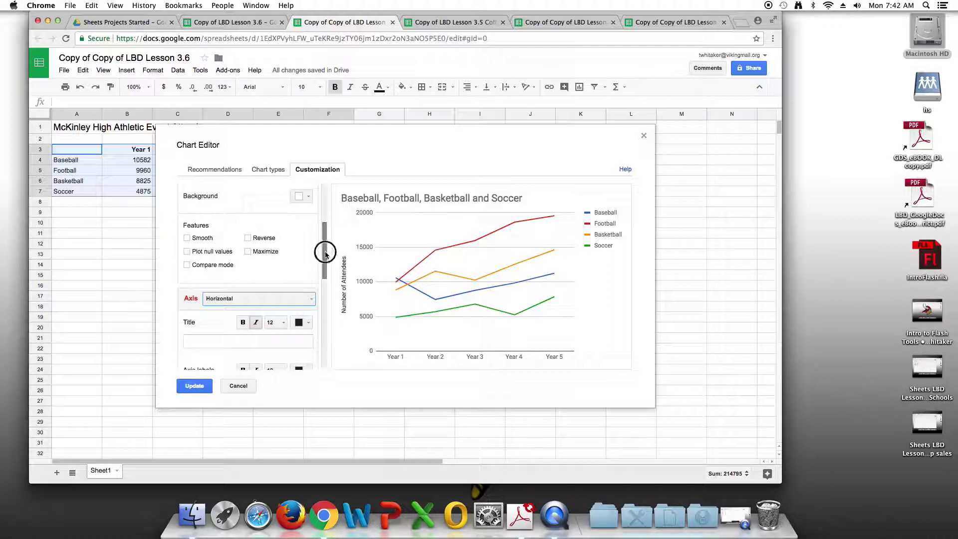
pyautogui.moveTo(325, 253); pyautogui.dragTo(326, 216)
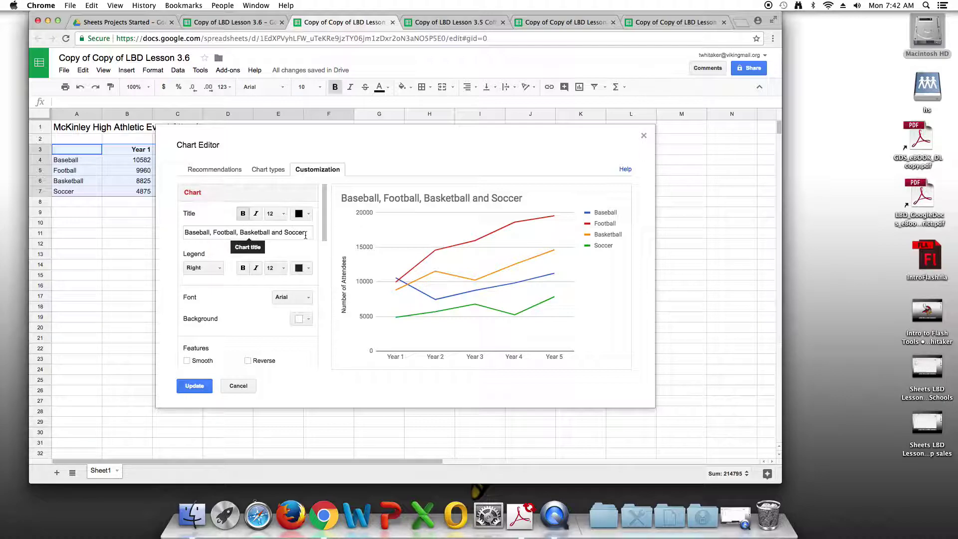
# Retitle the chart 'McKinely High Athletic Event Attendance' and place it on the sheet
pyautogui.moveTo(283, 160); pyautogui.dragTo(276, 187)
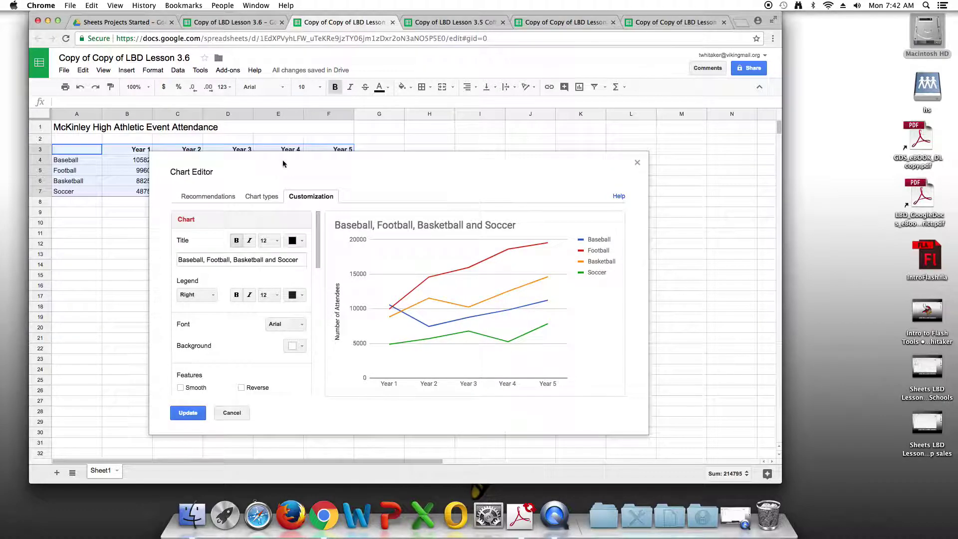
pyautogui.moveTo(302, 259); pyautogui.dragTo(176, 254)
pyautogui.write('Mc')
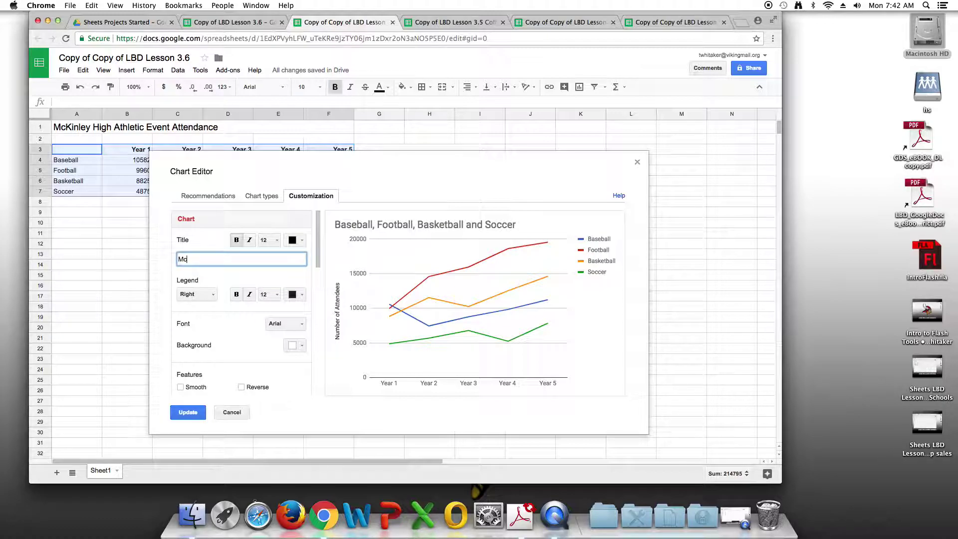
pyautogui.write('Kinely High Athletic Event Attendance')
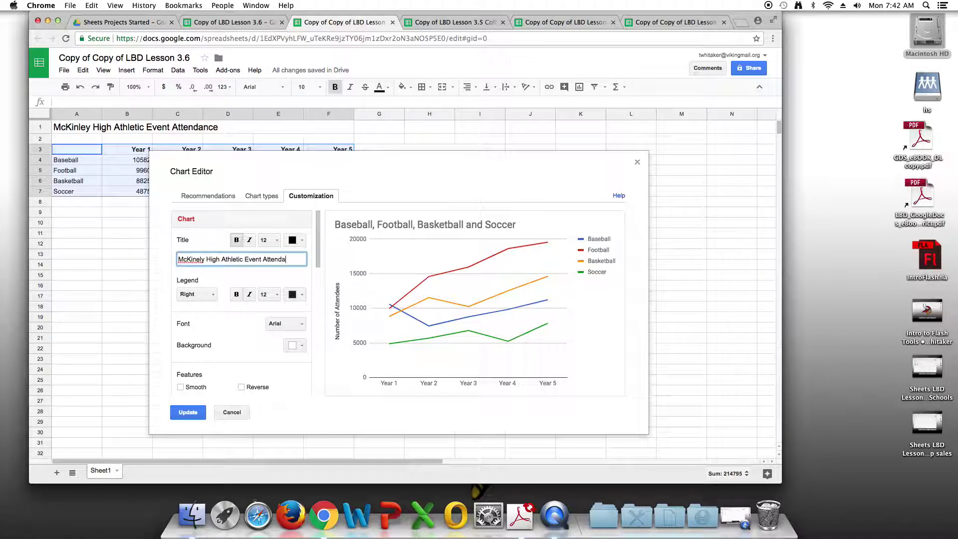
pyautogui.click(193, 413)
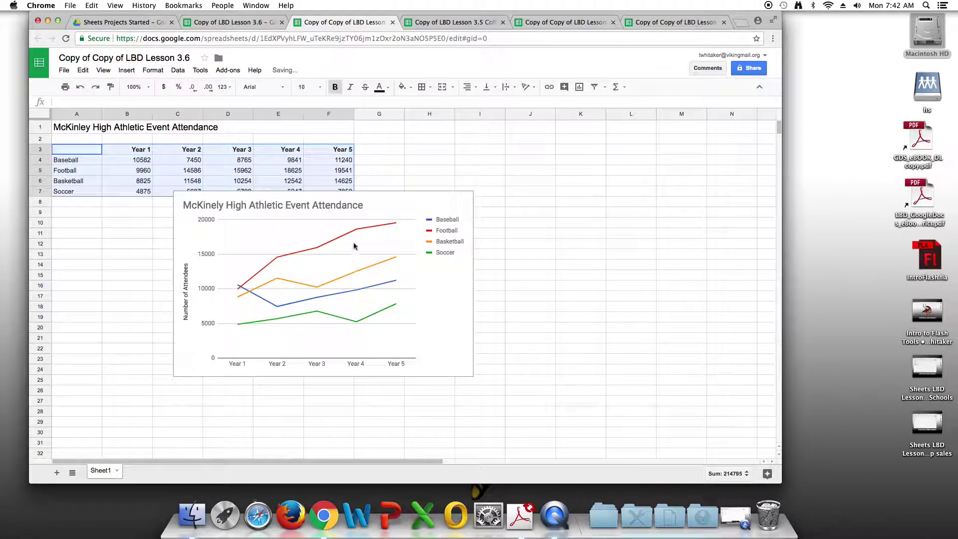
# Move the line chart directly below the data table, starting at column A
pyautogui.click(388, 199)
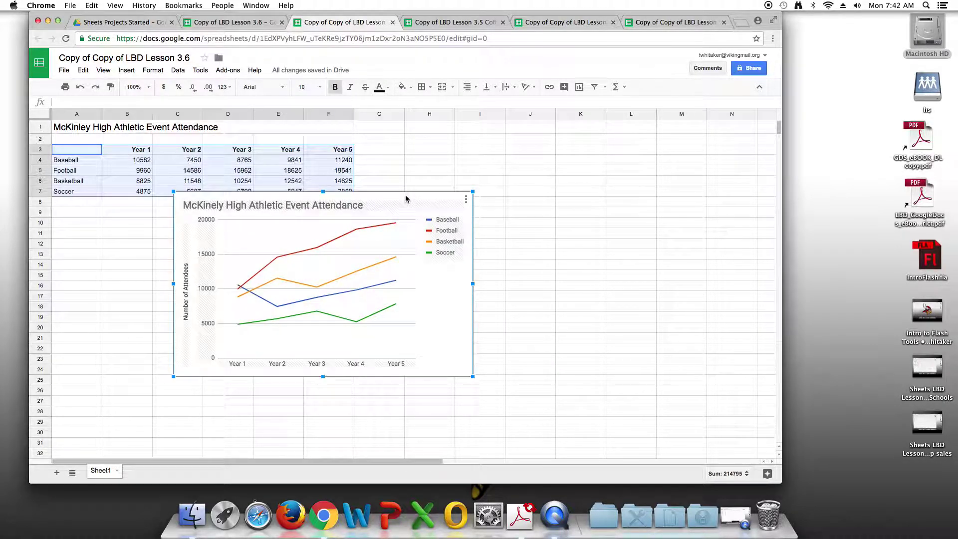
pyautogui.moveTo(406, 199); pyautogui.dragTo(271, 217)
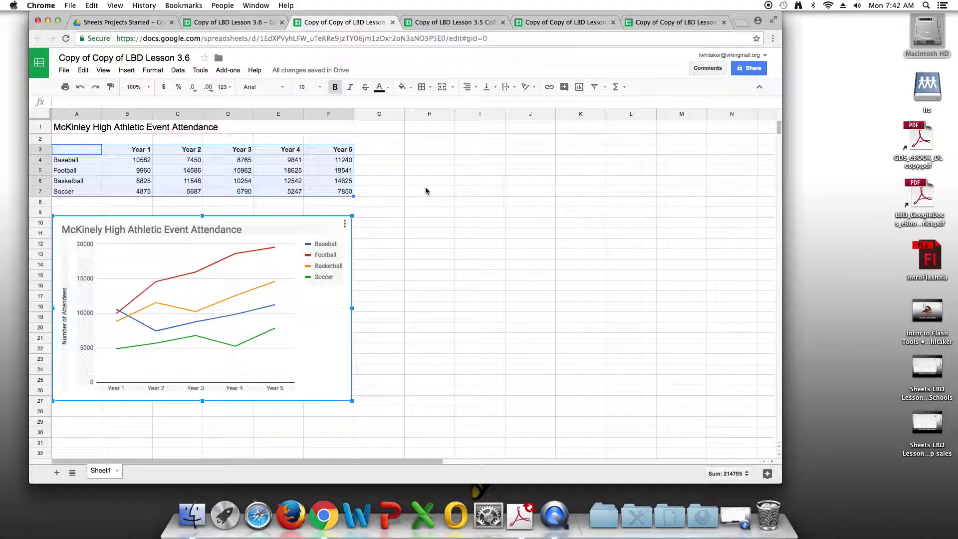
pyautogui.click(126, 70)
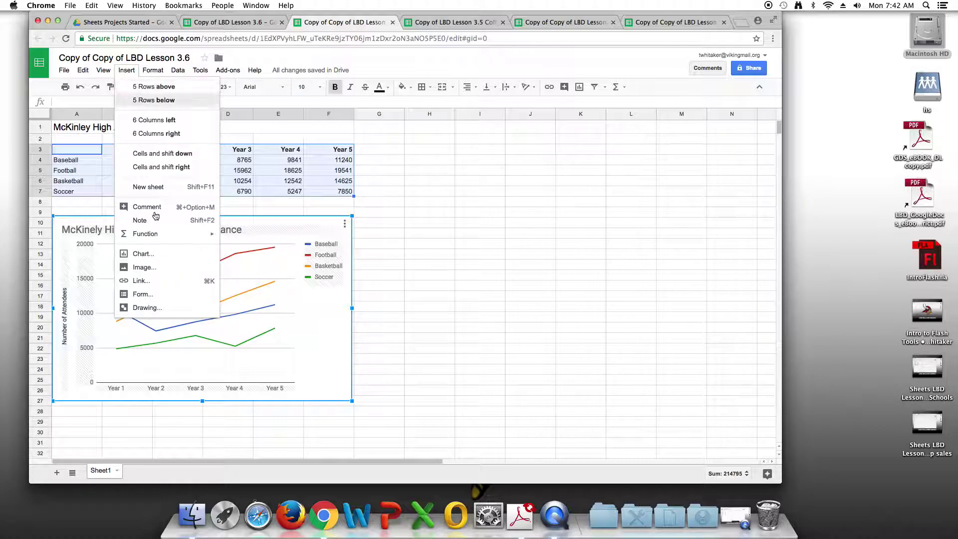
# Search images for 'Bulldog Mascot' and try the grey bulldog logo, dismissing its error
pyautogui.click(160, 272)
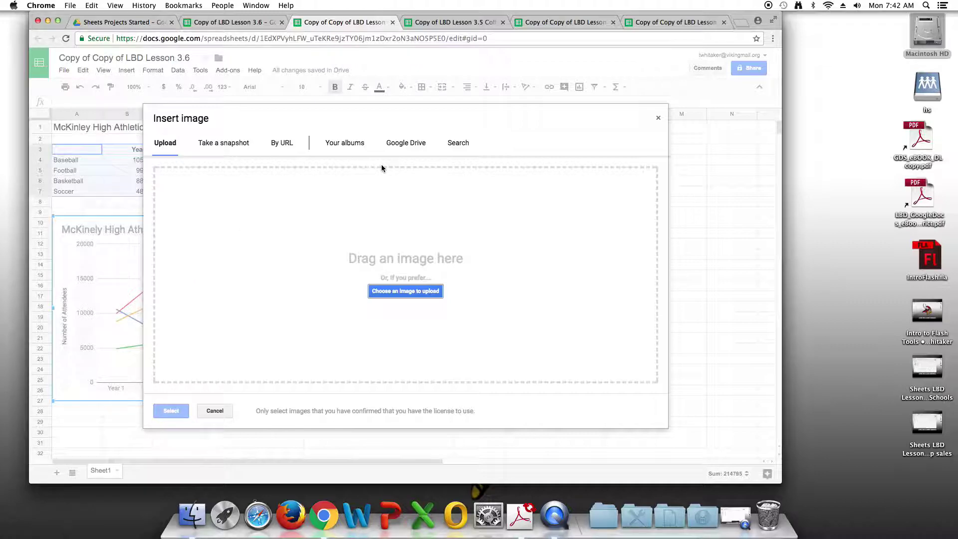
pyautogui.click(455, 141)
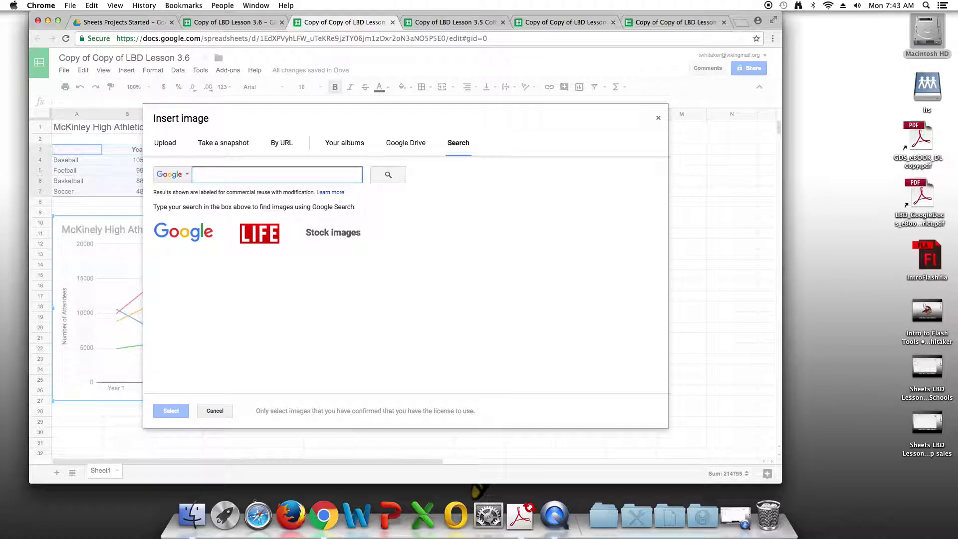
pyautogui.write('Bulldog Mascot')
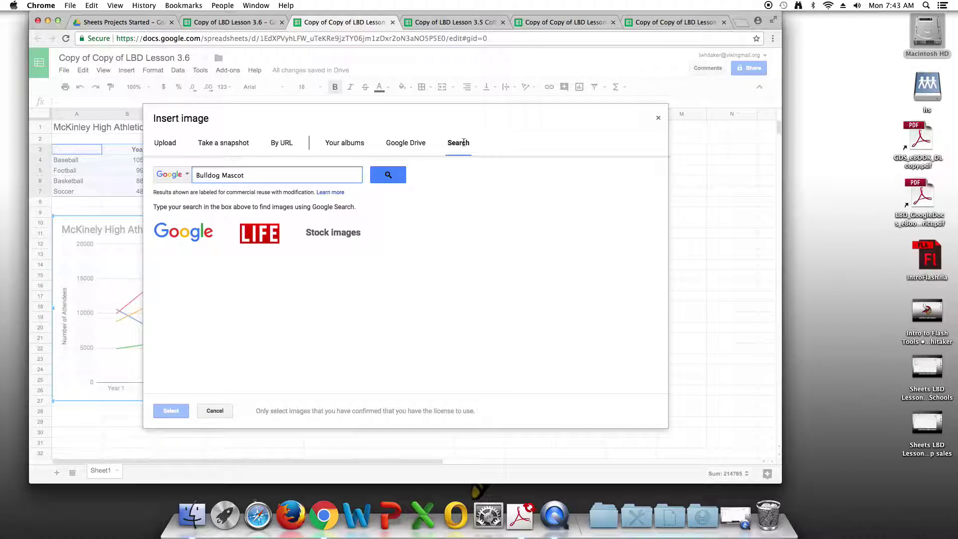
pyautogui.click(395, 178)
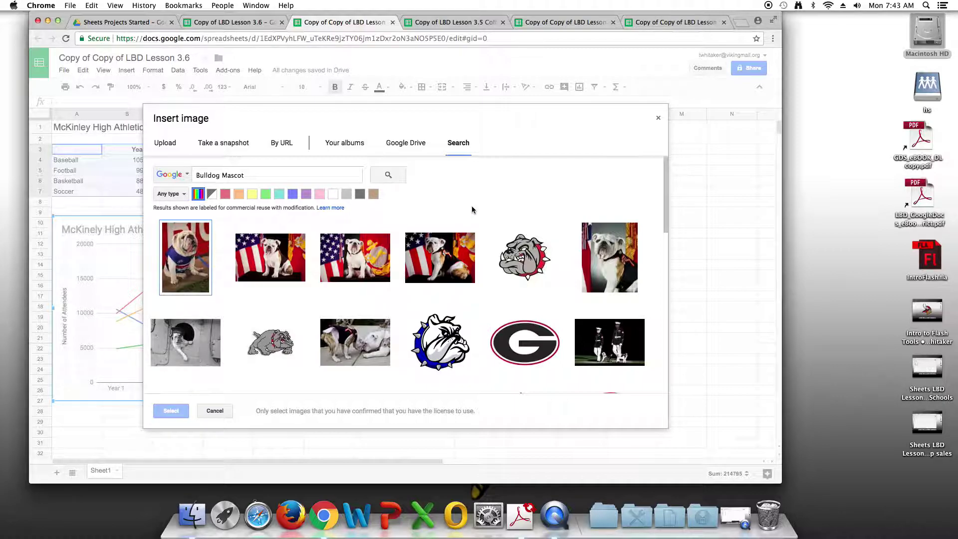
pyautogui.click(530, 261)
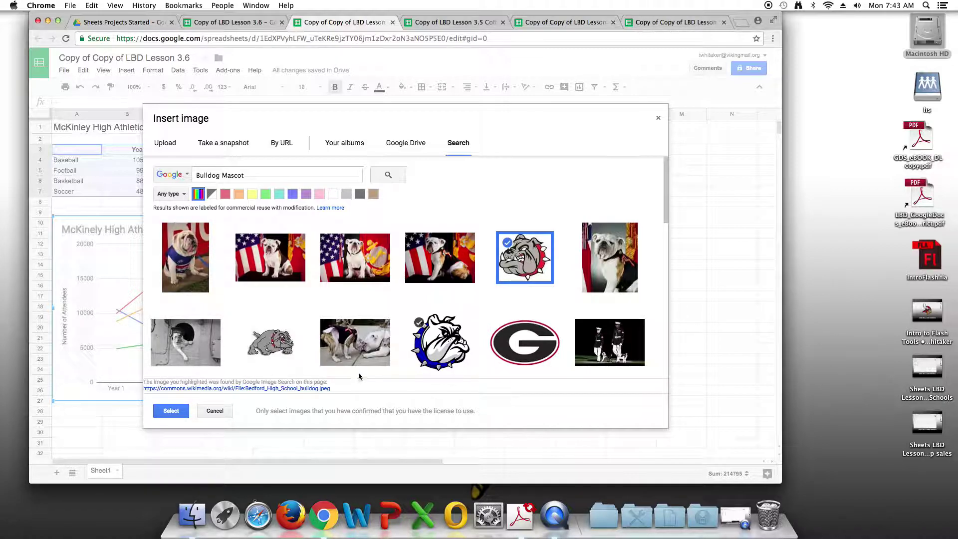
pyautogui.click(168, 414)
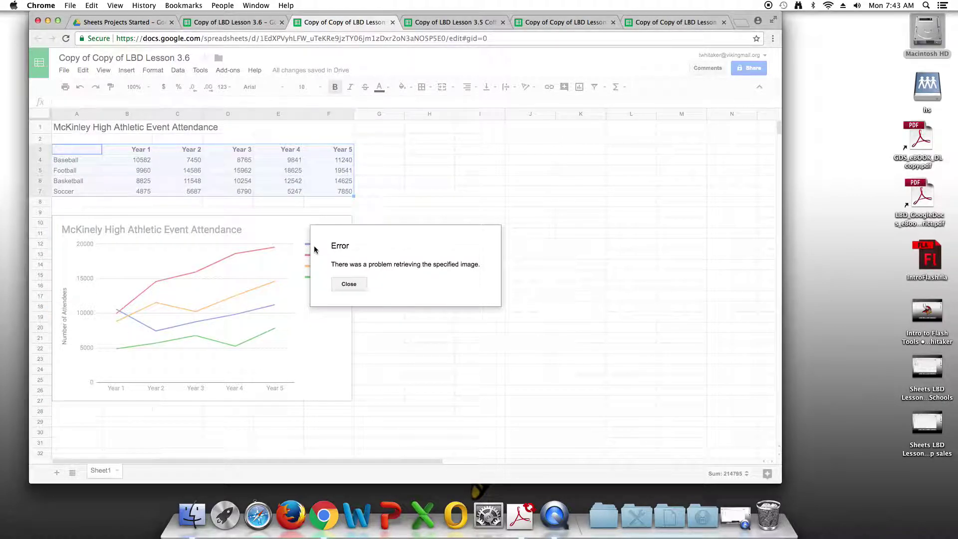
pyautogui.click(354, 285)
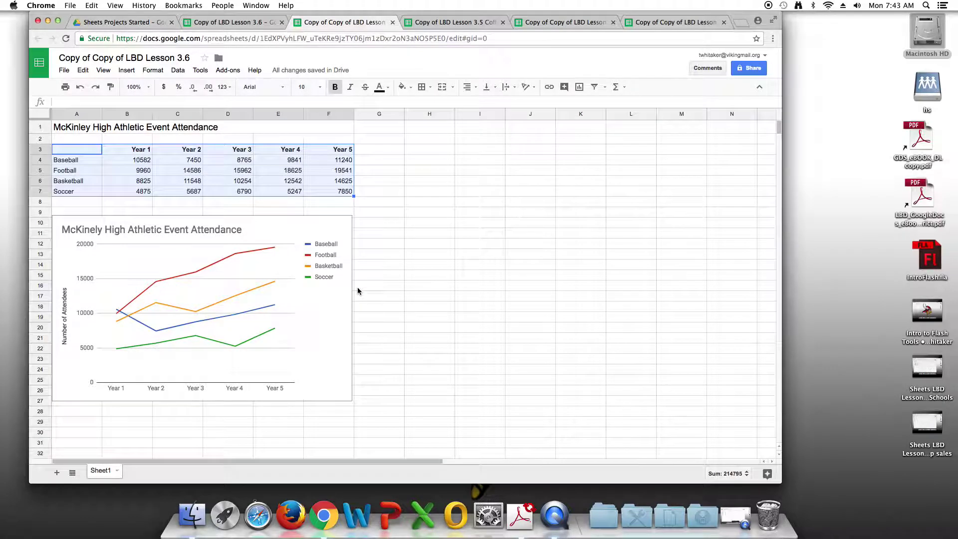
# Insert the blue-and-white bulldog image from the search results
pyautogui.click(126, 70)
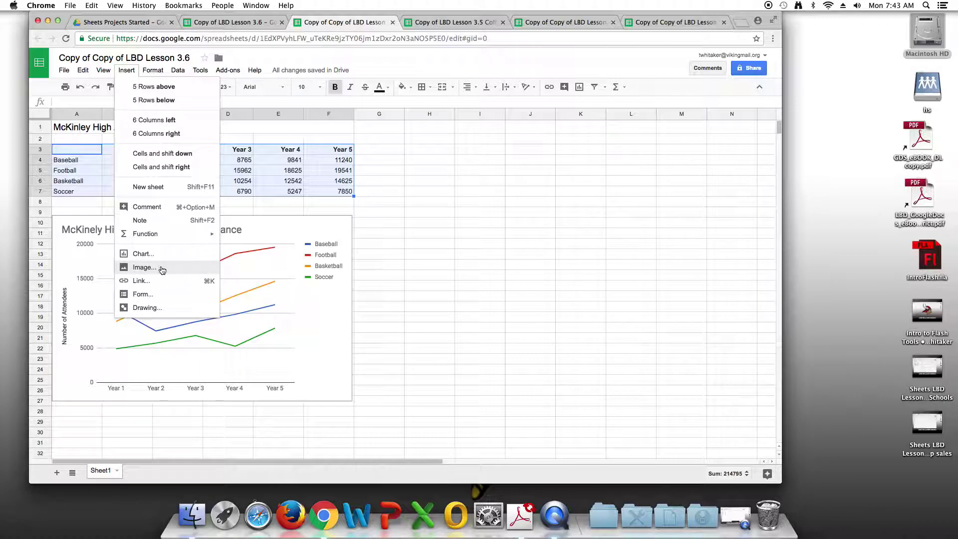
pyautogui.click(162, 270)
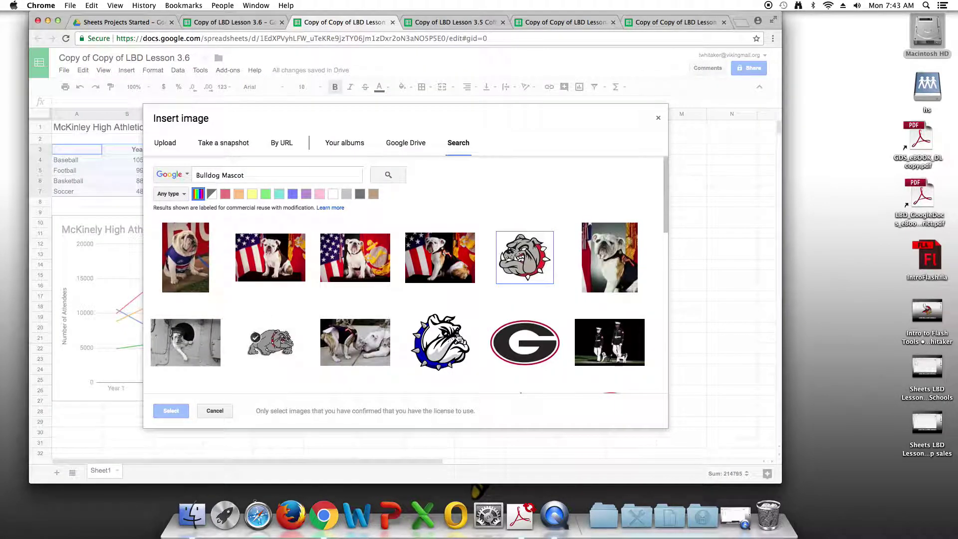
pyautogui.click(443, 345)
pyautogui.doubleClick(444, 344)
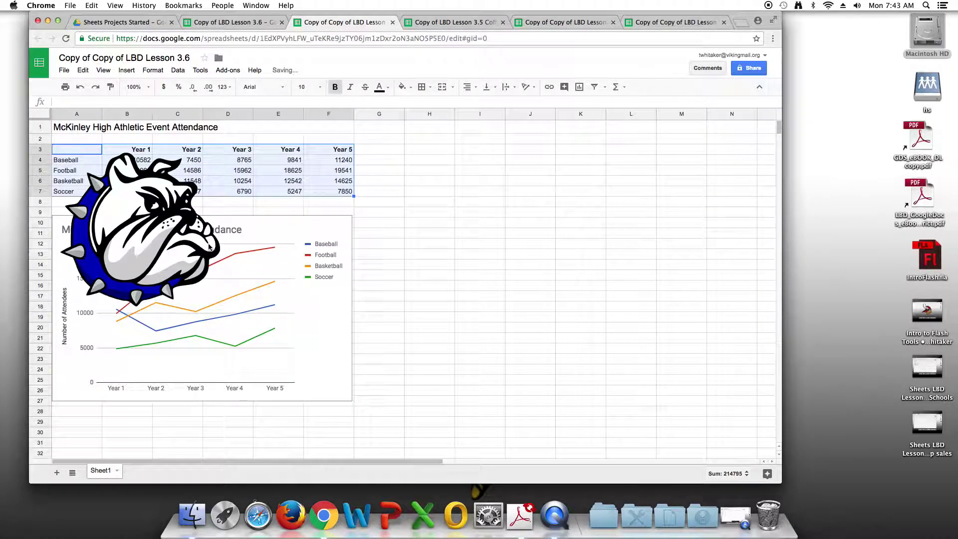
pyautogui.click(155, 221)
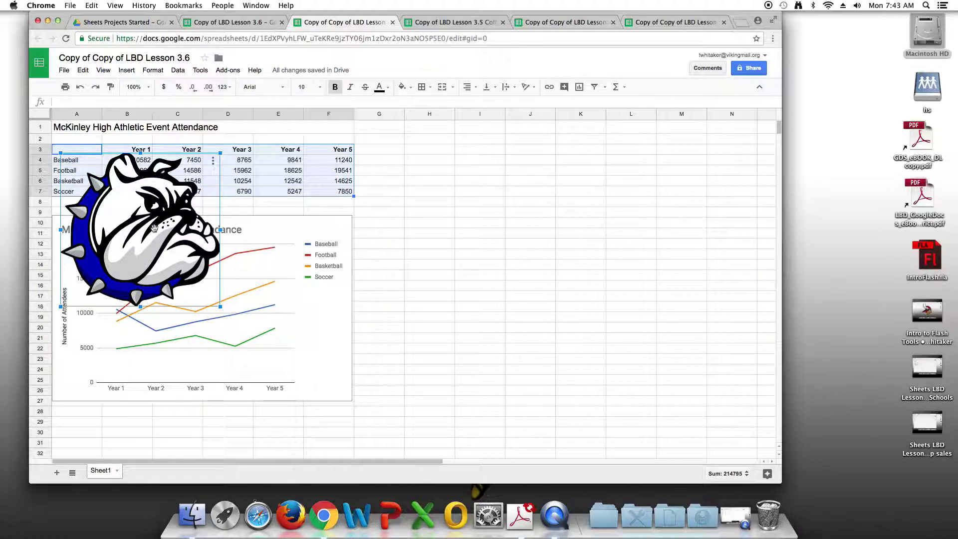
# Shrink the bulldog image and place it in columns G–H beside the table
pyautogui.moveTo(144, 225); pyautogui.dragTo(352, 211)
pyautogui.moveTo(439, 200)
pyautogui.mouseDown()
pyautogui.moveTo(464, 202)
pyautogui.moveTo(432, 204)
pyautogui.mouseUp()
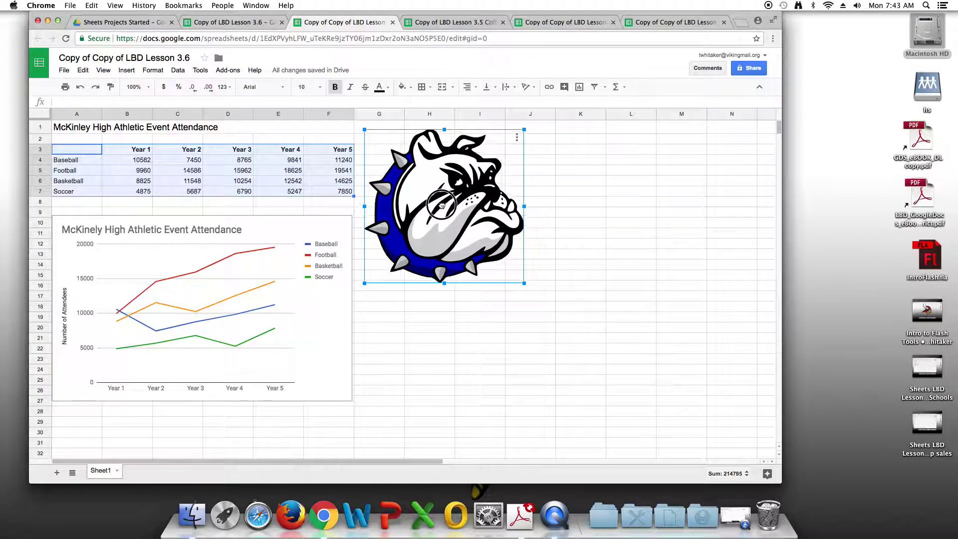
pyautogui.moveTo(365, 130); pyautogui.dragTo(427, 191)
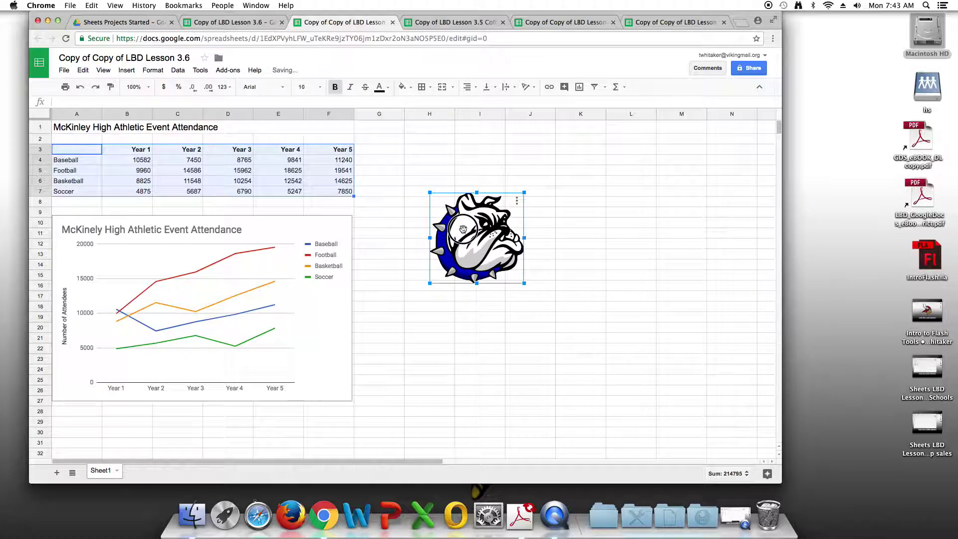
pyautogui.moveTo(461, 227); pyautogui.dragTo(394, 165)
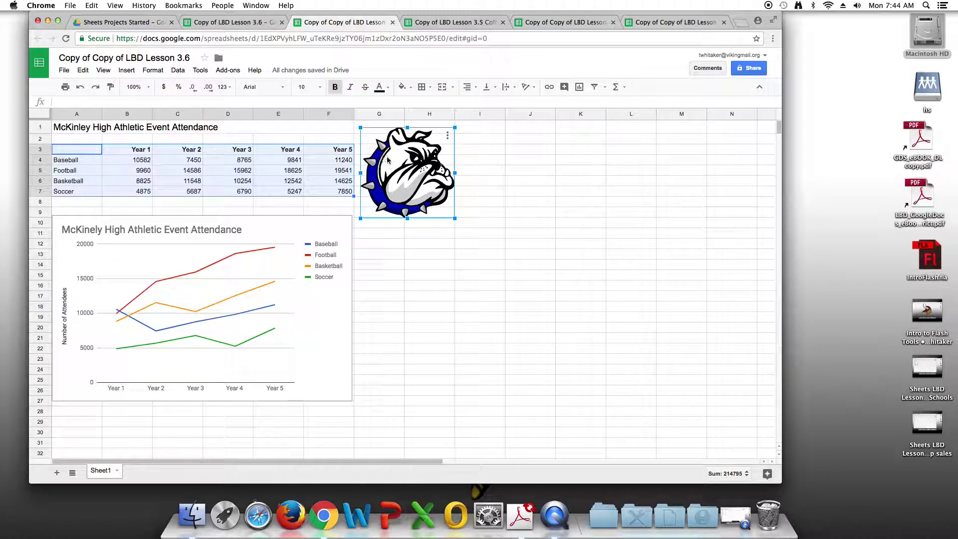
pyautogui.moveTo(456, 219); pyautogui.dragTo(436, 211)
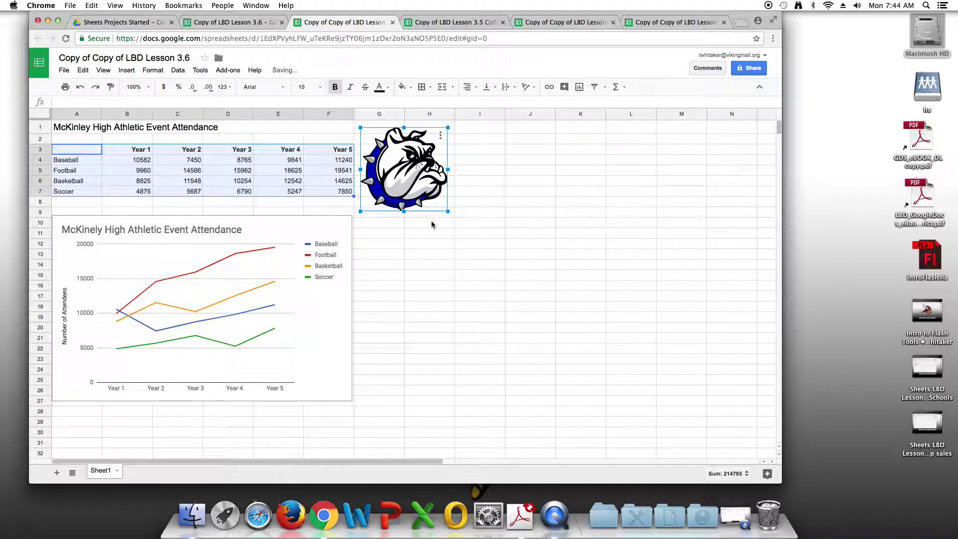